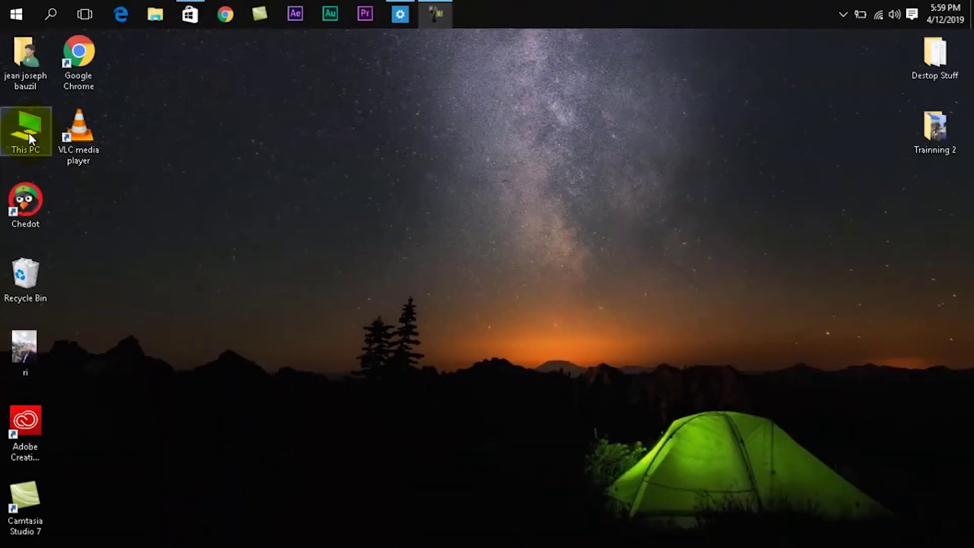
Step: Open This PC to examine which drives exist on the computer, and close the window
{"action": "double_click", "coordinate": [29, 133]}
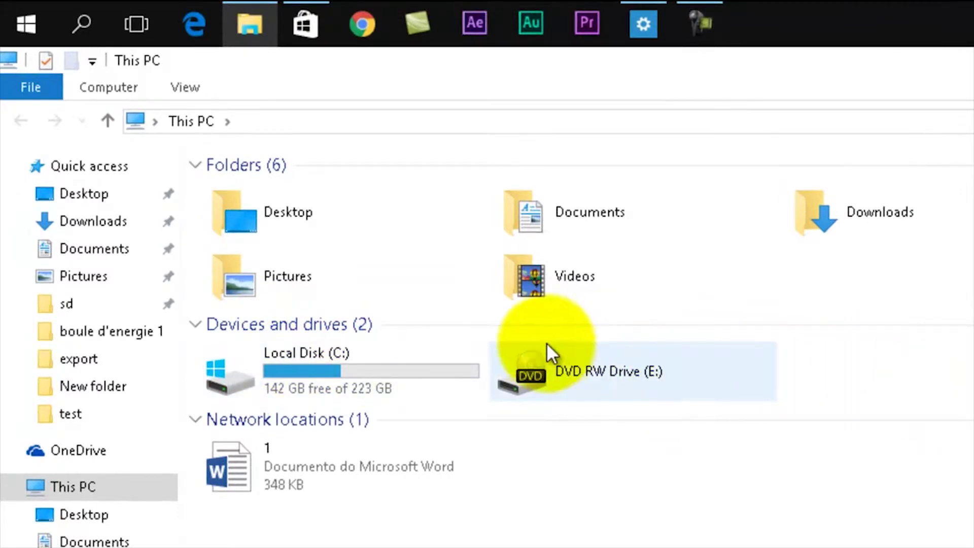
{"action": "mouse_move", "coordinate": [437, 374]}
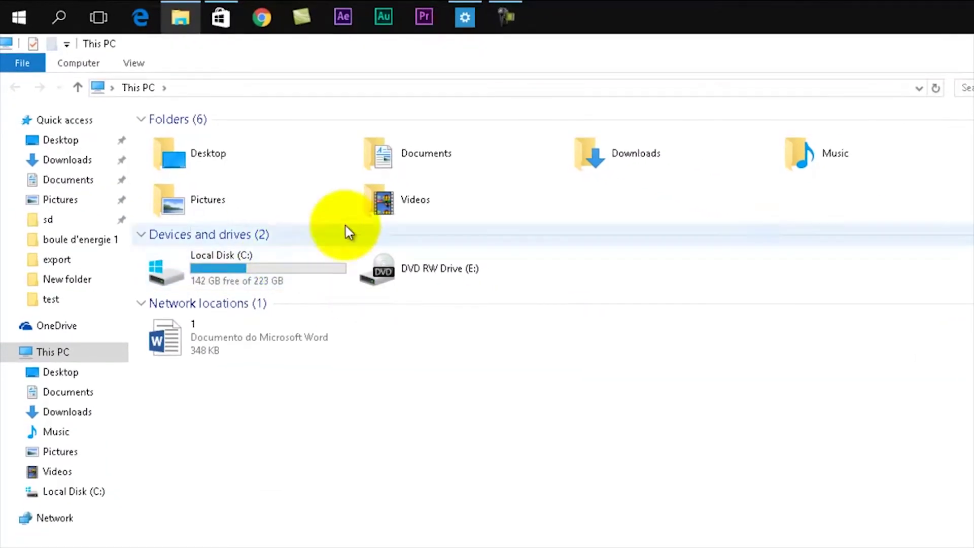
{"action": "key", "text": "alt+F4"}
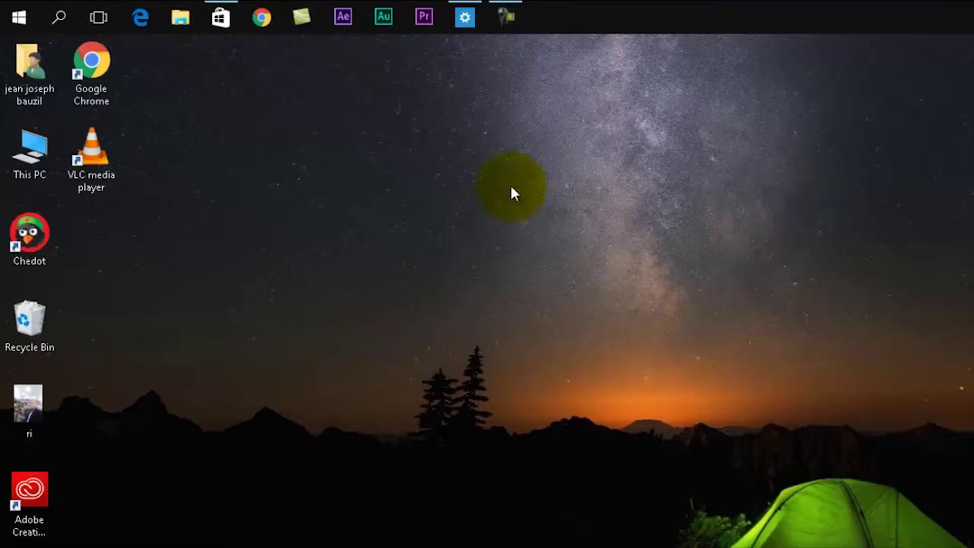
{"action": "right_click", "coordinate": [510, 184]}
{"action": "left_click", "coordinate": [546, 250]}
{"action": "right_click", "coordinate": [472, 146]}
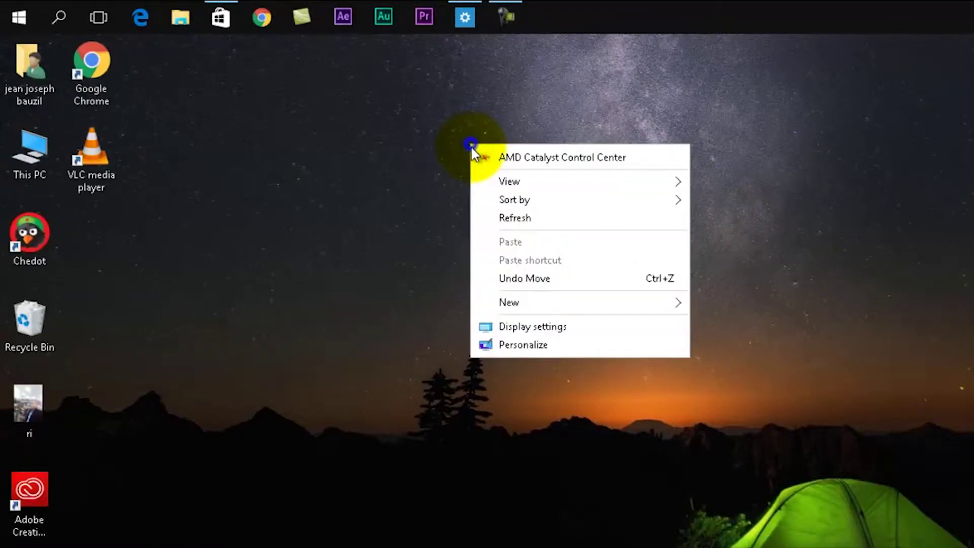
{"action": "left_click", "coordinate": [499, 218]}
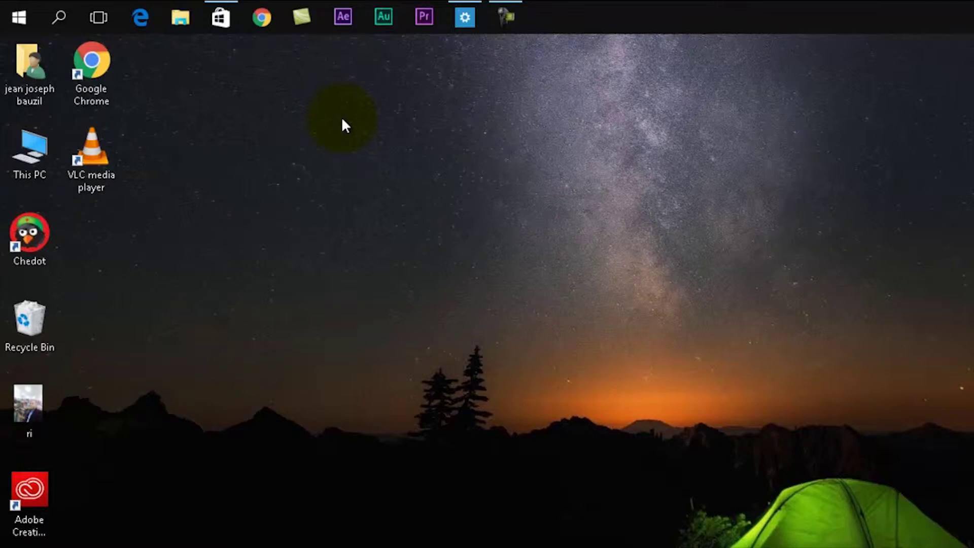
Step: Check the drives listed in This PC once more, close the window and refresh the desktop
{"action": "double_click", "coordinate": [44, 142]}
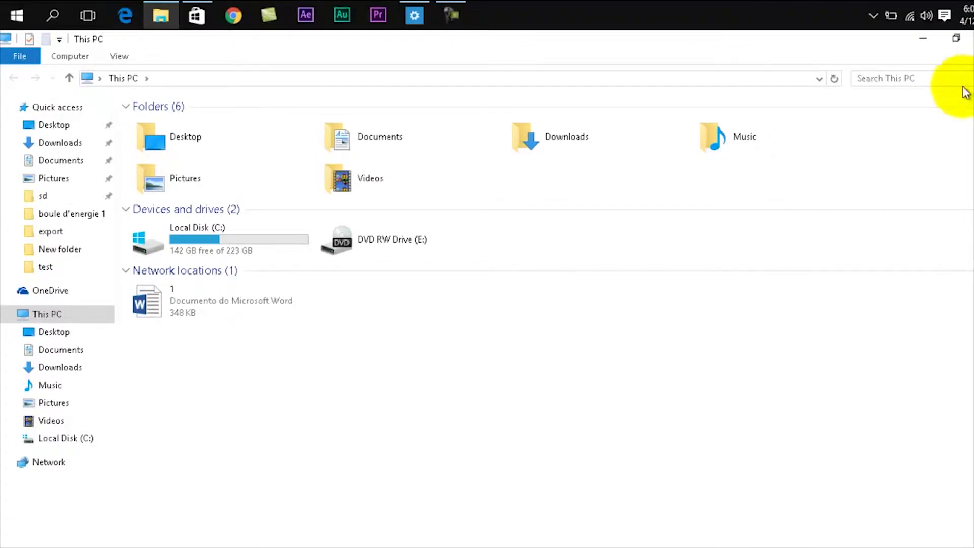
{"action": "left_click", "coordinate": [967, 39]}
{"action": "right_click", "coordinate": [549, 91]}
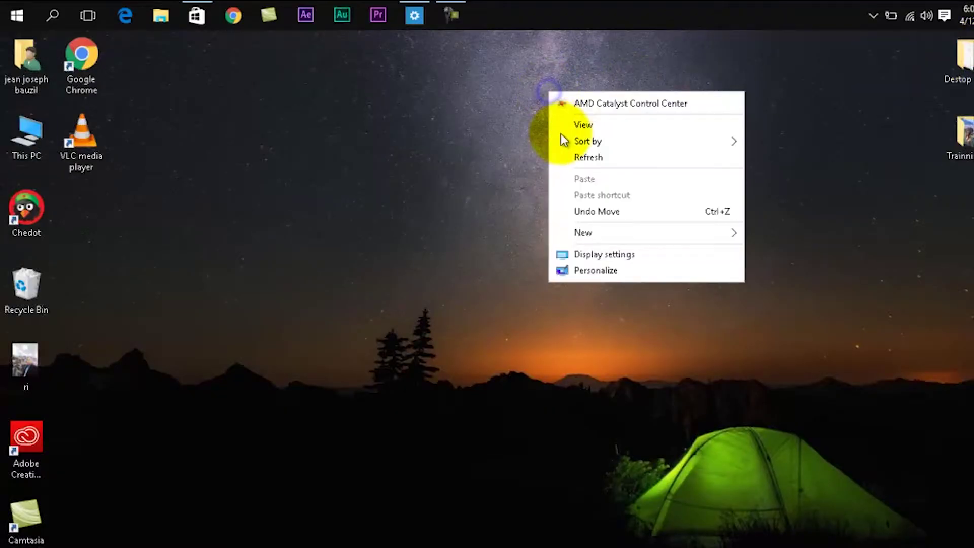
{"action": "left_click", "coordinate": [569, 155]}
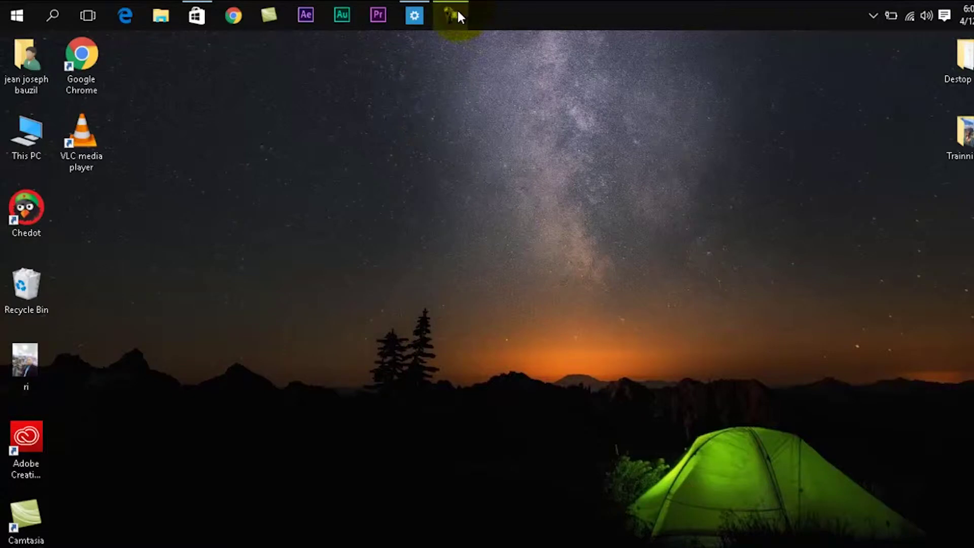
Step: Open Computer Management for This PC and show Disk Management
{"action": "right_click", "coordinate": [21, 138]}
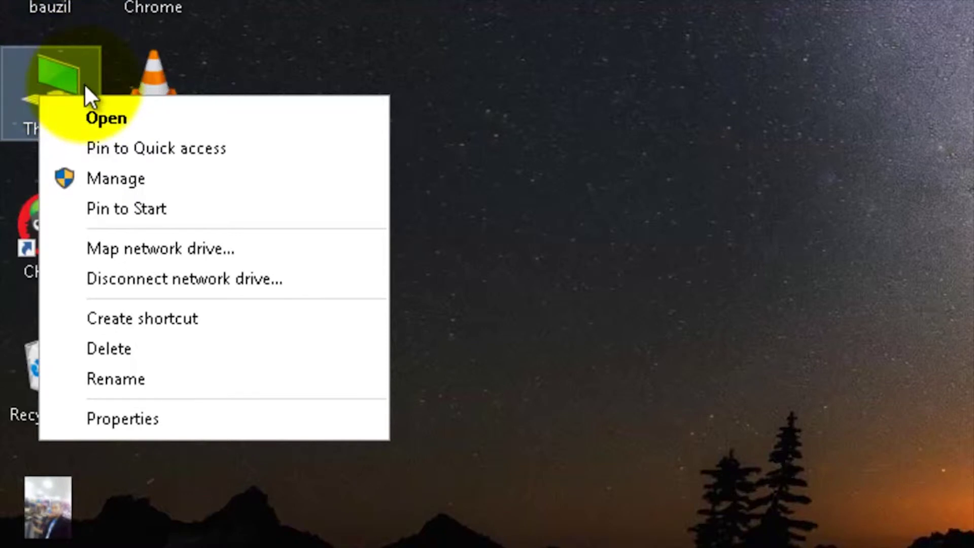
{"action": "left_click", "coordinate": [107, 178]}
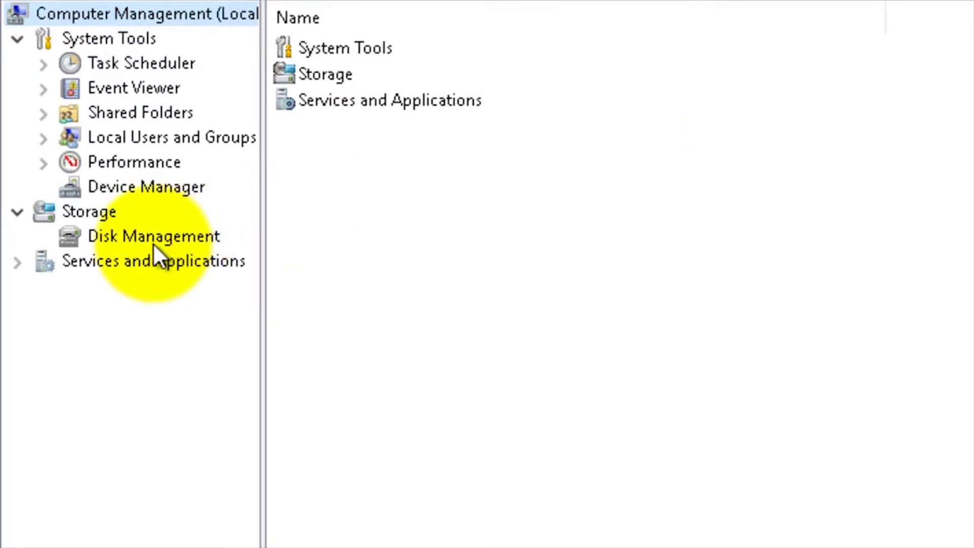
{"action": "left_click", "coordinate": [154, 235]}
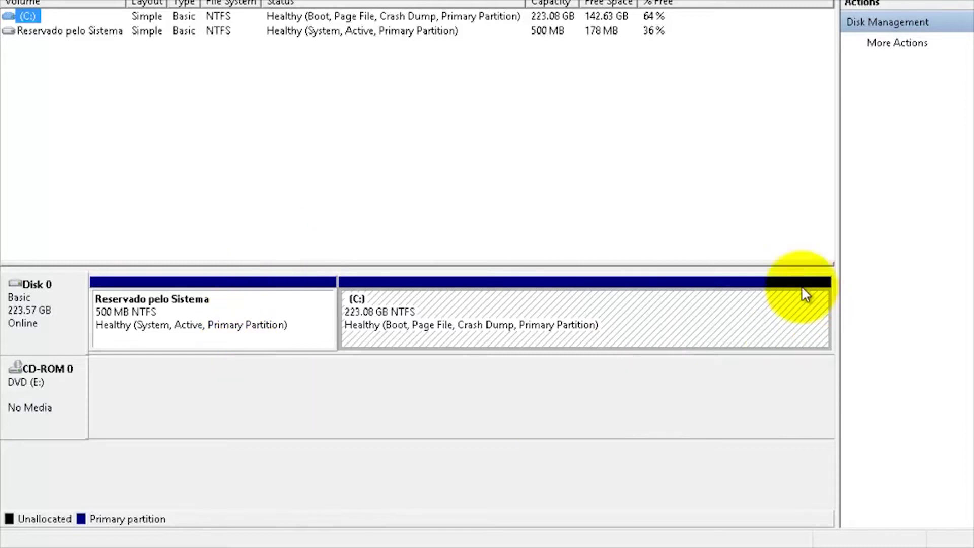
Step: Shrink the C: volume by 80645 MB
{"action": "right_click", "coordinate": [437, 306]}
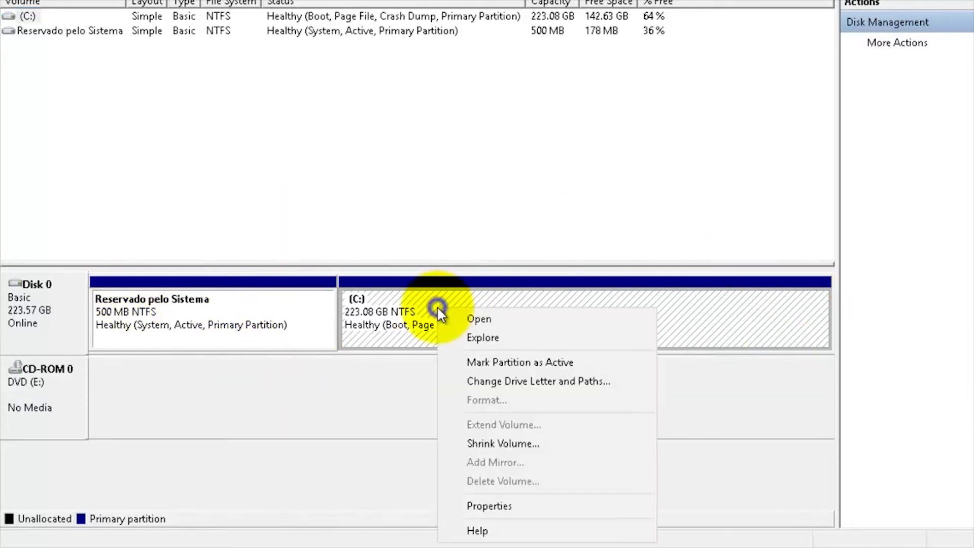
{"action": "left_click", "coordinate": [507, 443]}
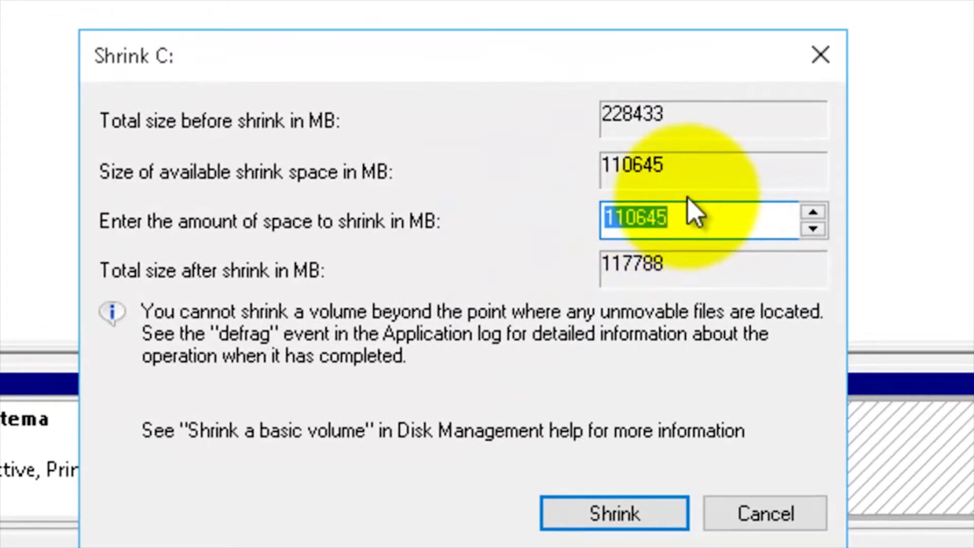
{"action": "left_click", "coordinate": [620, 218]}
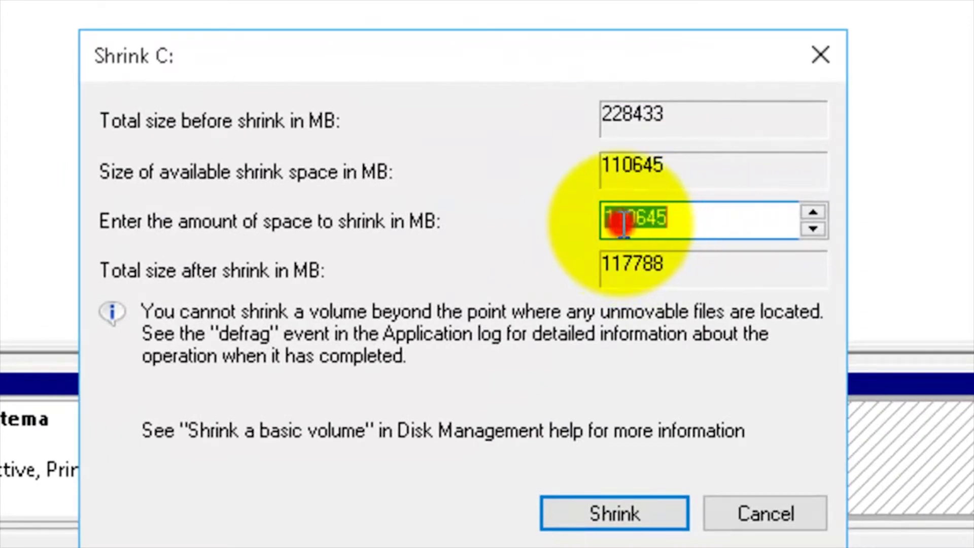
{"action": "left_click_drag", "start_coordinate": [619, 218], "coordinate": [605, 218]}
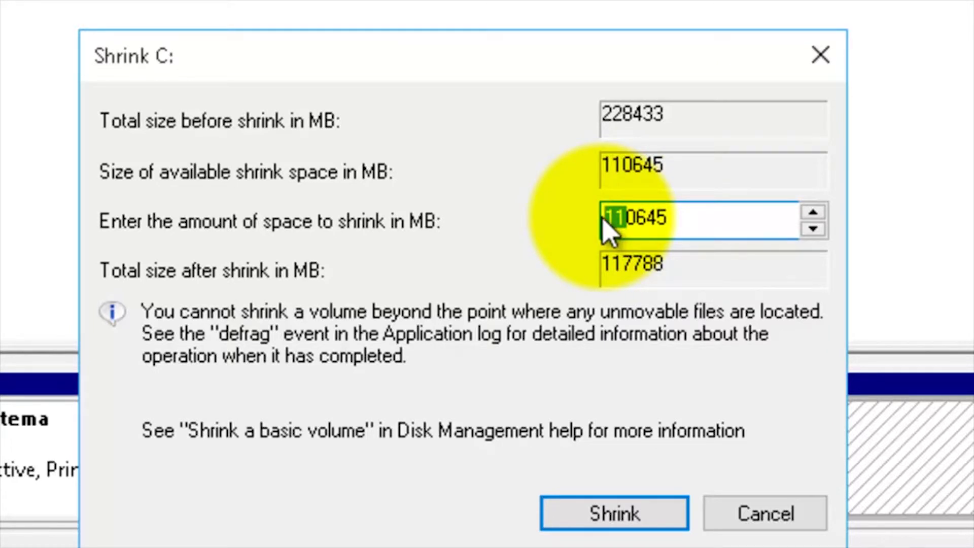
{"action": "type", "text": "8"}
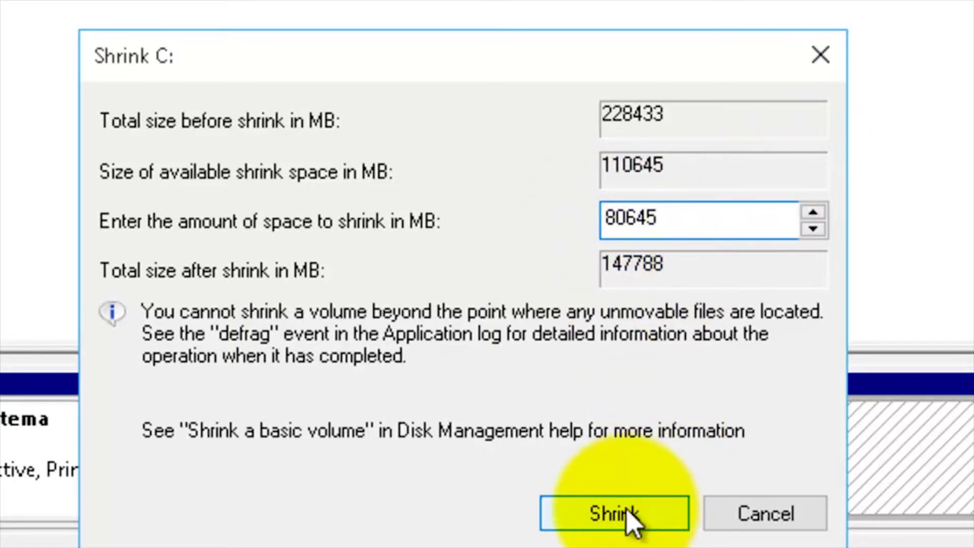
{"action": "left_click", "coordinate": [614, 514]}
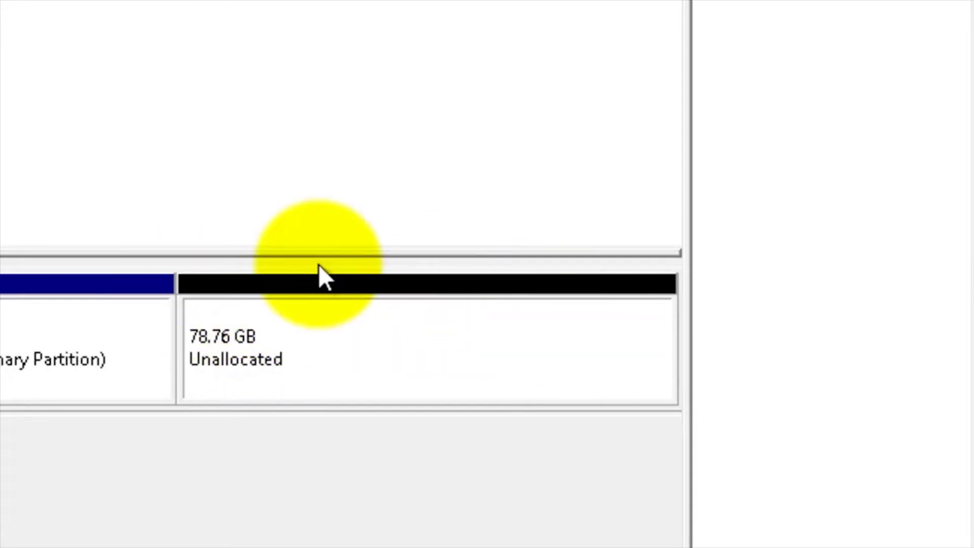
Step: Start a new simple volume in the unallocated space, using the full 80645 MB and drive letter D
{"action": "right_click", "coordinate": [232, 333]}
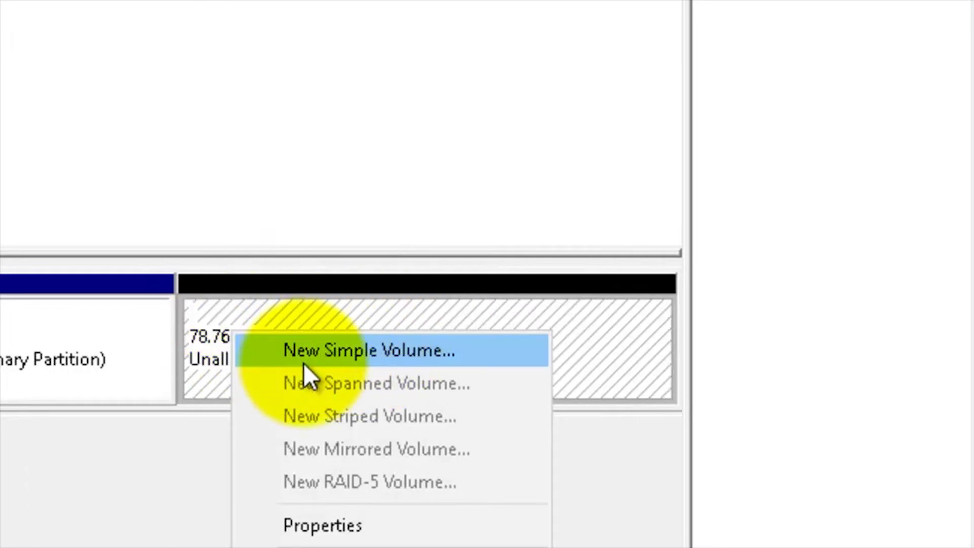
{"action": "left_click", "coordinate": [391, 358]}
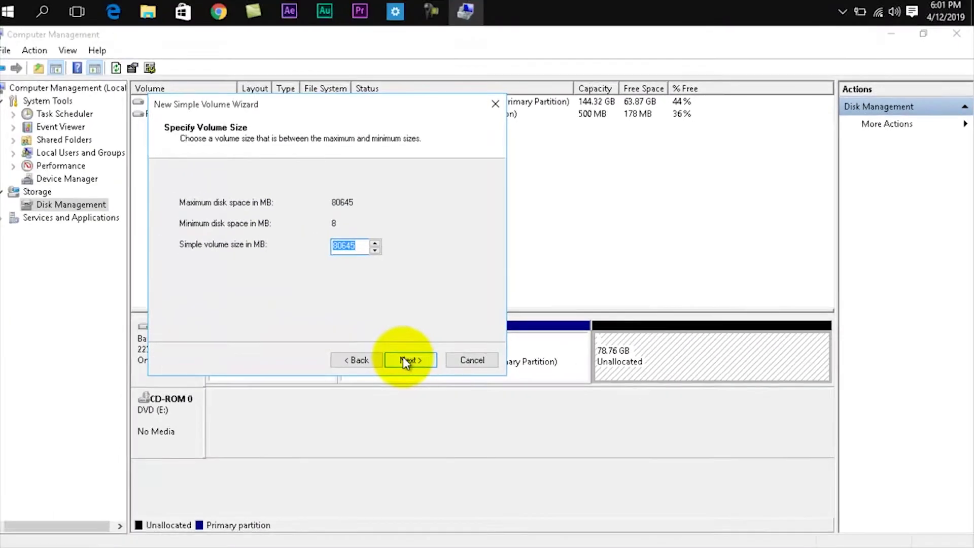
{"action": "left_click", "coordinate": [409, 357]}
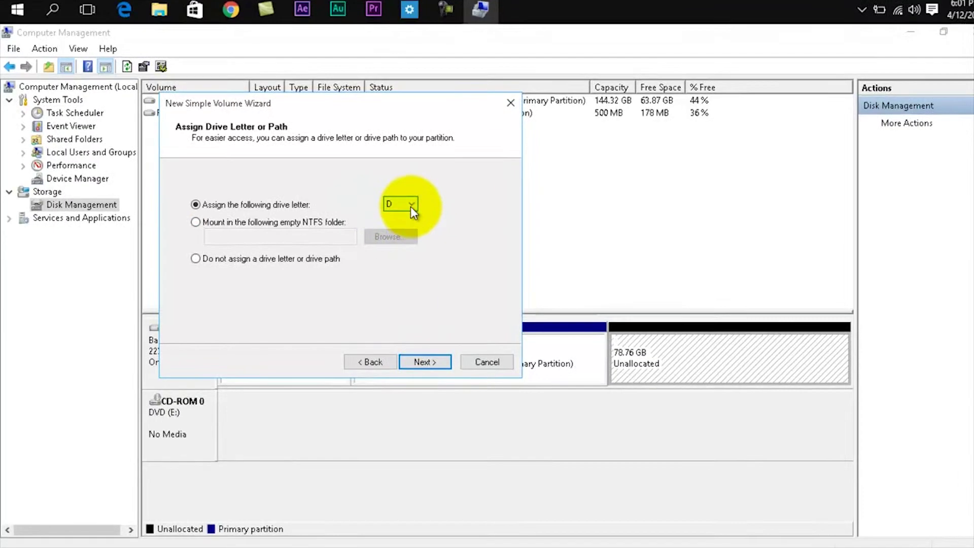
{"action": "left_click", "coordinate": [403, 206]}
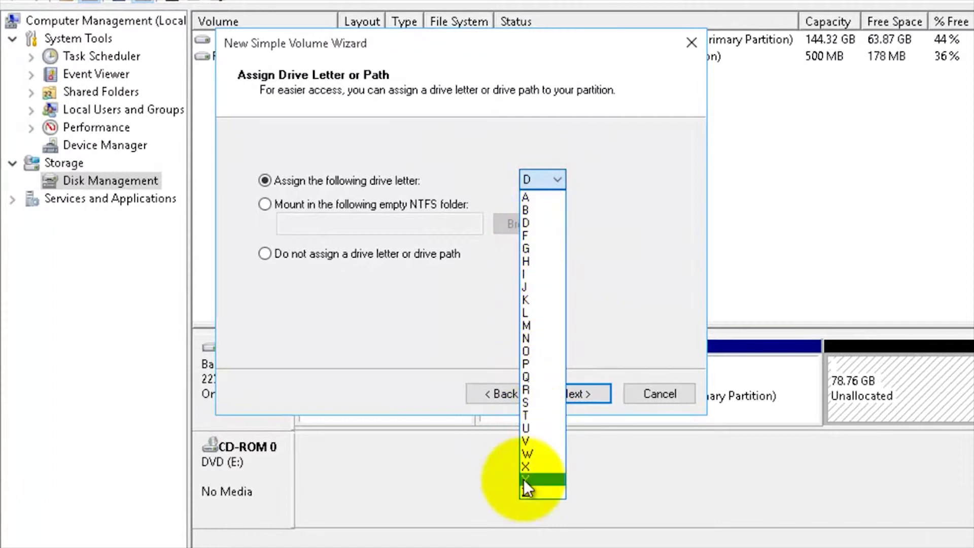
{"action": "left_click", "coordinate": [535, 181]}
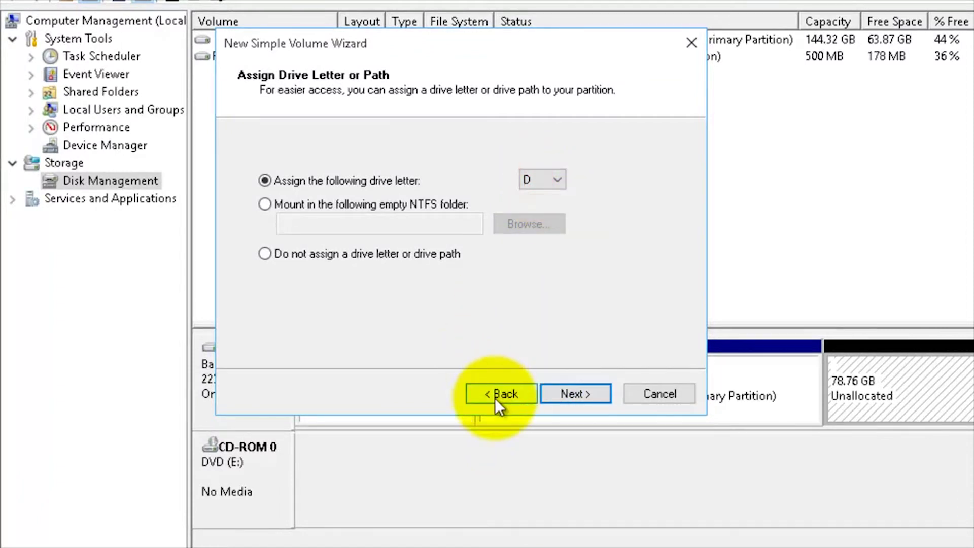
{"action": "left_click", "coordinate": [579, 391]}
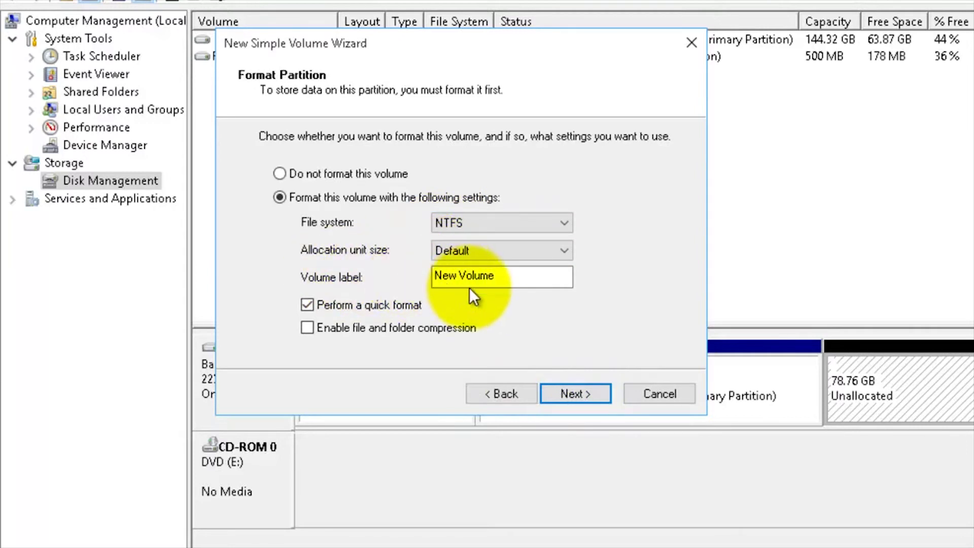
Step: Label the new volume "My Backup", keep the NTFS quick format and complete its creation
{"action": "left_click", "coordinate": [502, 278]}
{"action": "left_click_drag", "start_coordinate": [502, 278], "coordinate": [430, 278]}
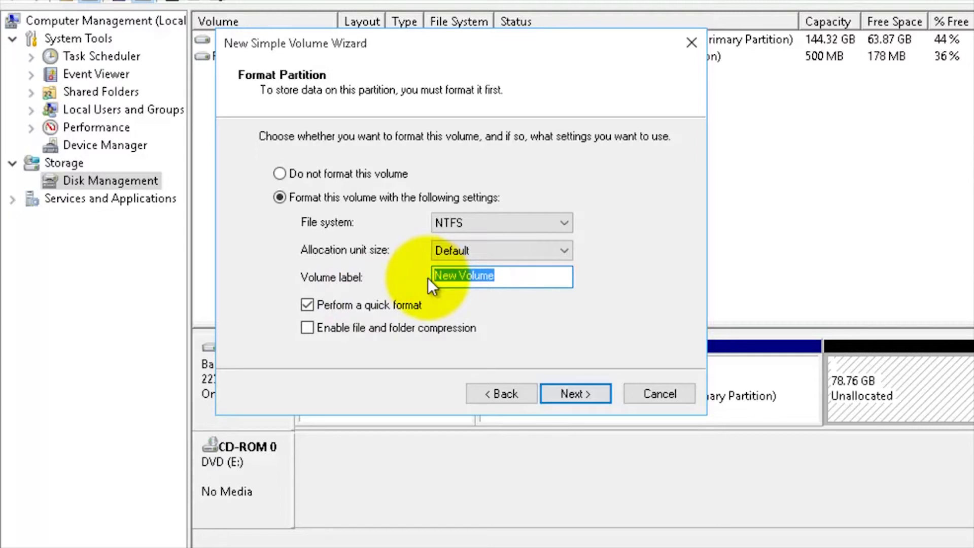
{"action": "type", "text": "M"}
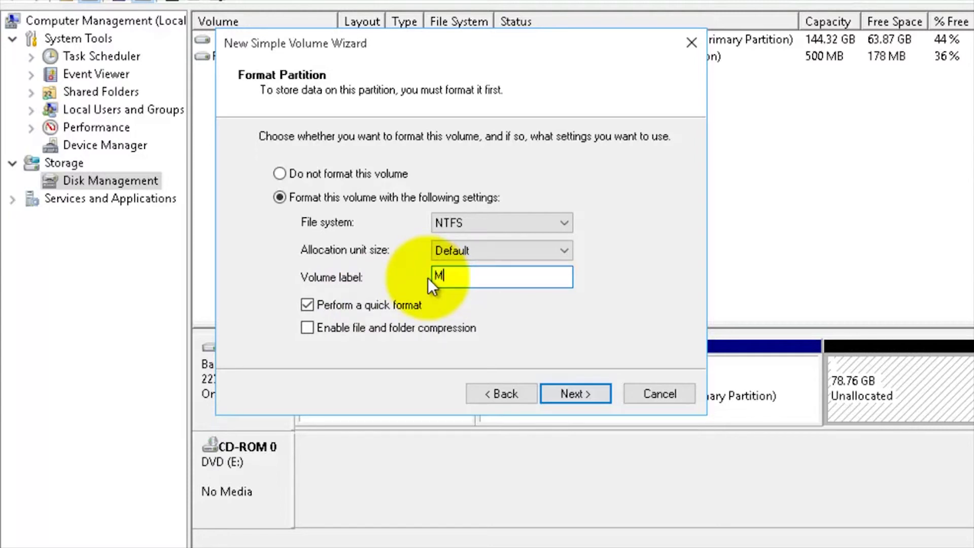
{"action": "type", "text": "y Backup"}
{"action": "left_click", "coordinate": [583, 394]}
{"action": "left_click", "coordinate": [584, 394]}
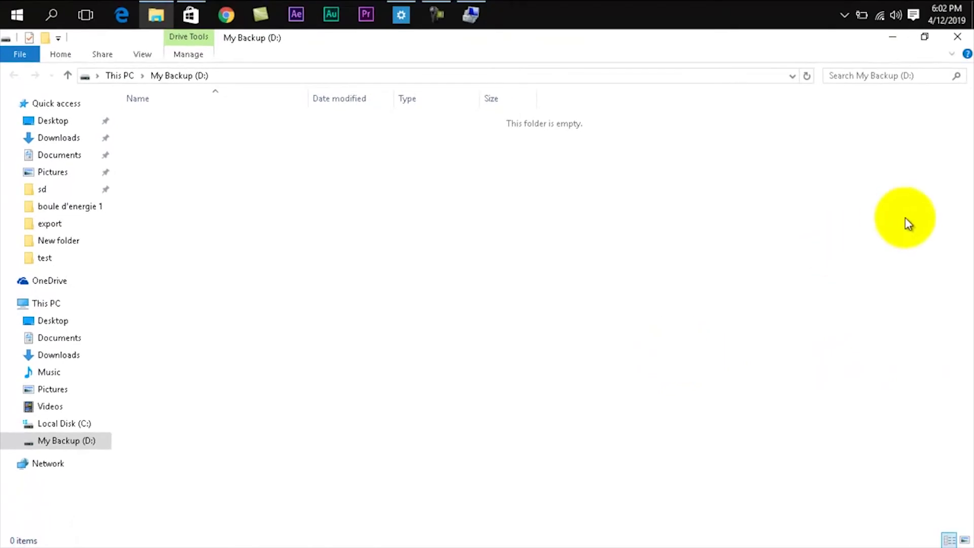
Step: Close the empty My Backup (D:) window and open This PC to check the list of drives
{"action": "left_click", "coordinate": [956, 38]}
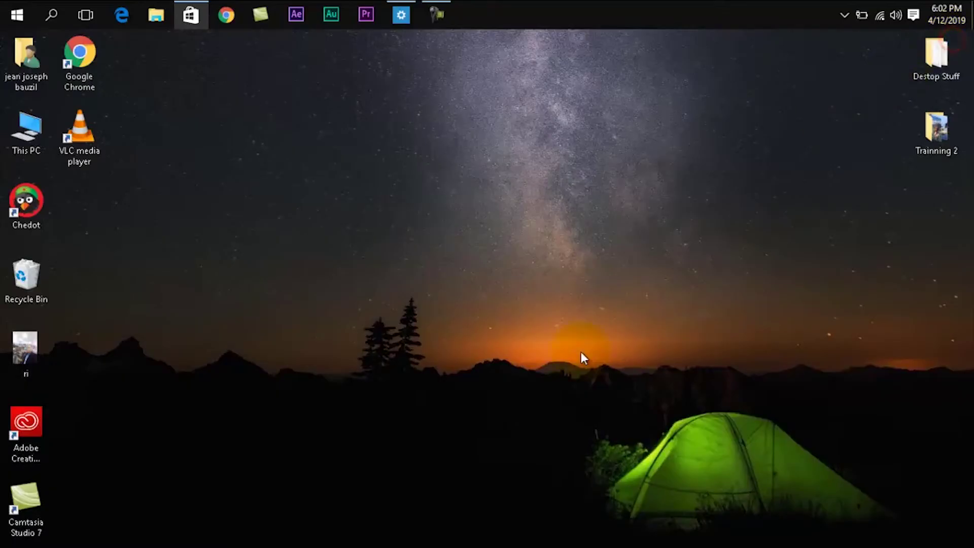
{"action": "left_click", "coordinate": [38, 135]}
{"action": "double_click", "coordinate": [38, 135]}
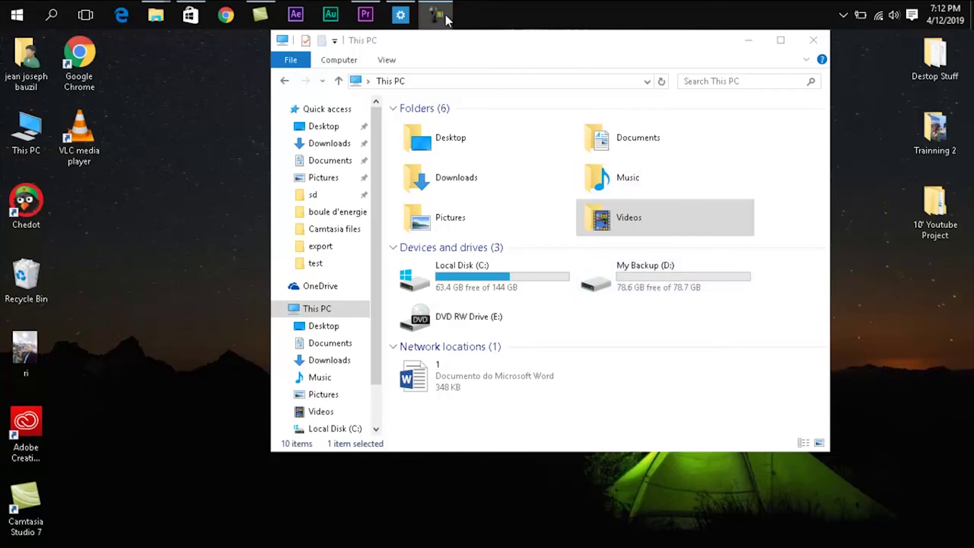
{"action": "mouse_move", "coordinate": [445, 15]}
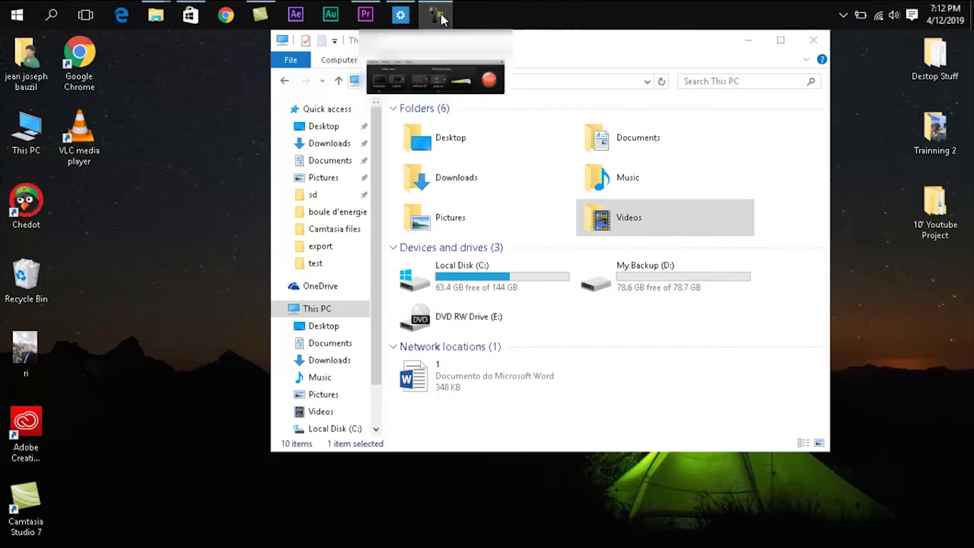
{"action": "left_click", "coordinate": [440, 13]}
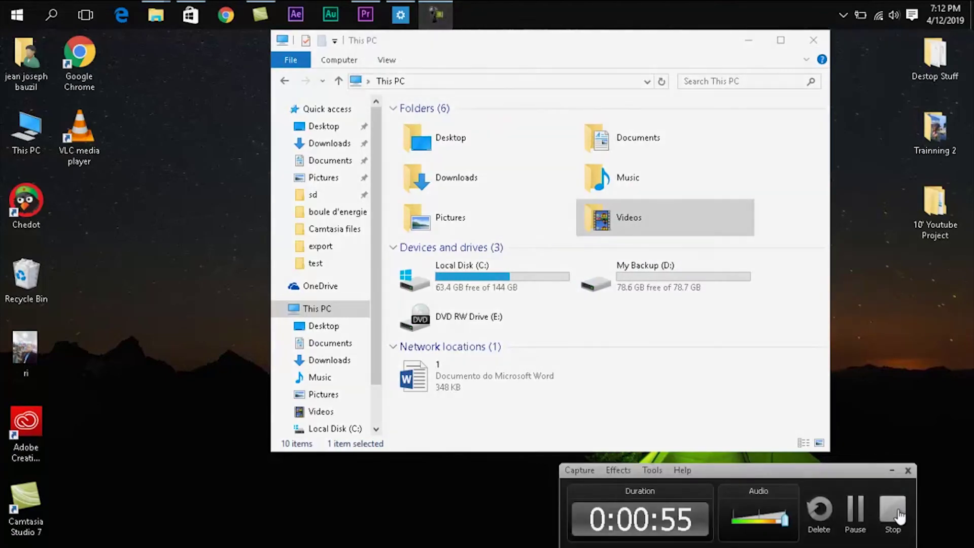